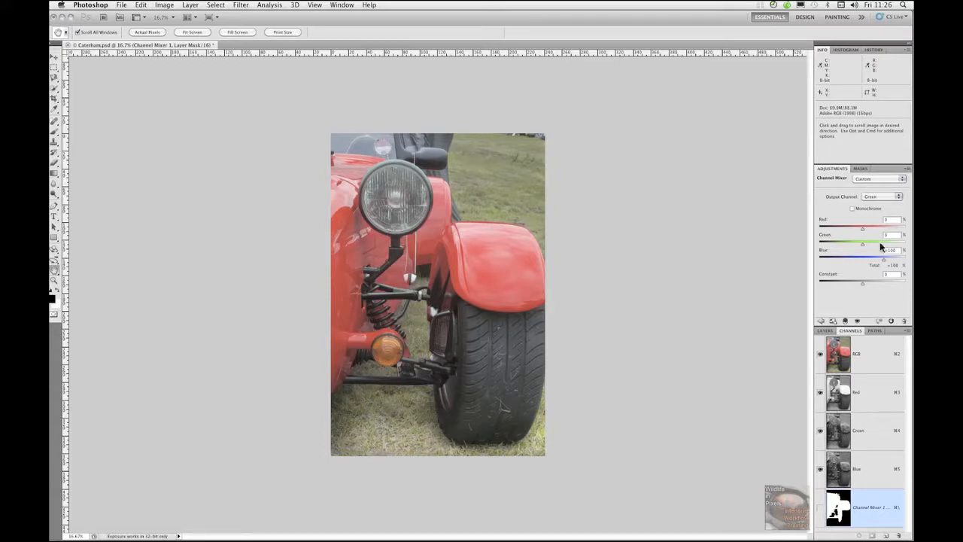
# Step: Reset the Channel Mixer adjustment to its default values
pyautogui.click(902, 180)
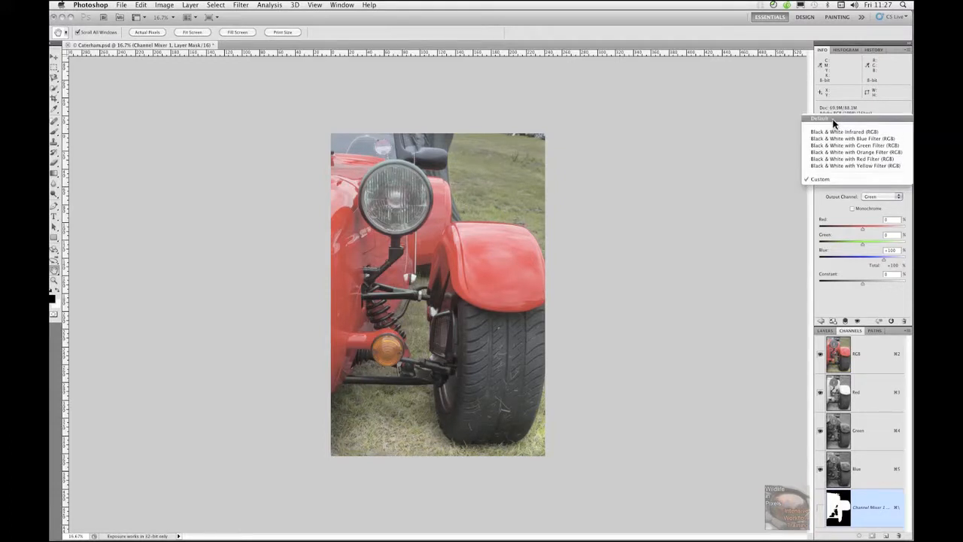
pyautogui.click(892, 322)
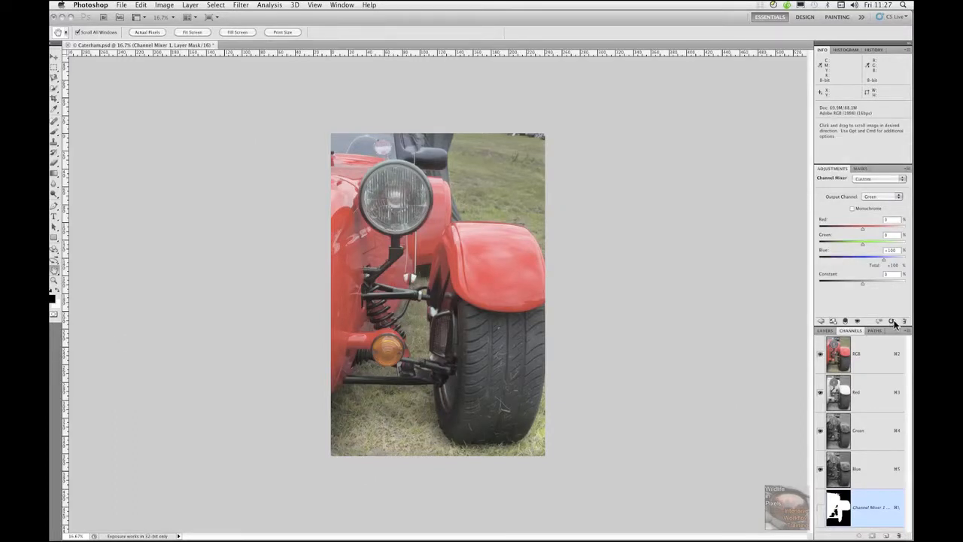
pyautogui.click(890, 322)
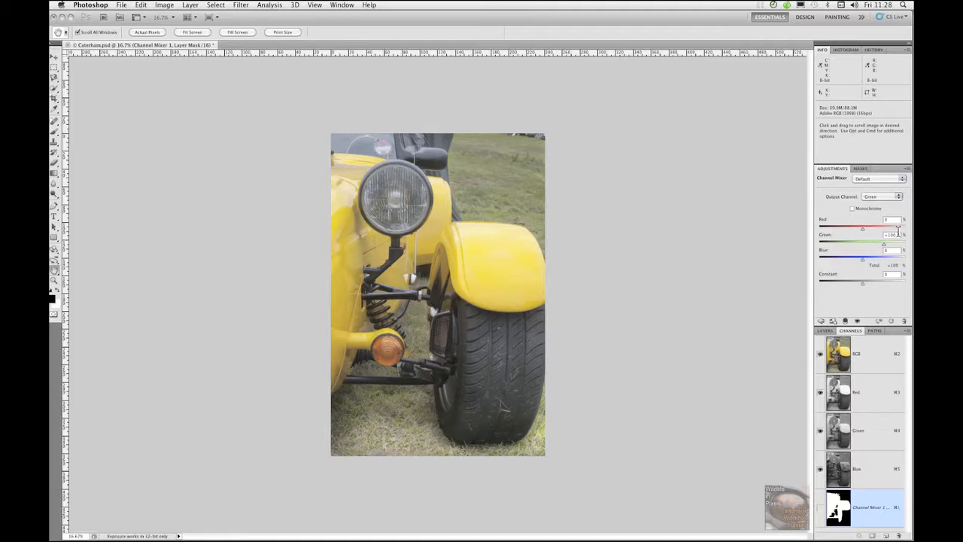
# Step: For the Channel Mixer's green output channel, set Green to 0% and Blue to 100%
pyautogui.moveTo(898, 234); pyautogui.dragTo(882, 235)
pyautogui.write('0')
pyautogui.press('Tab')
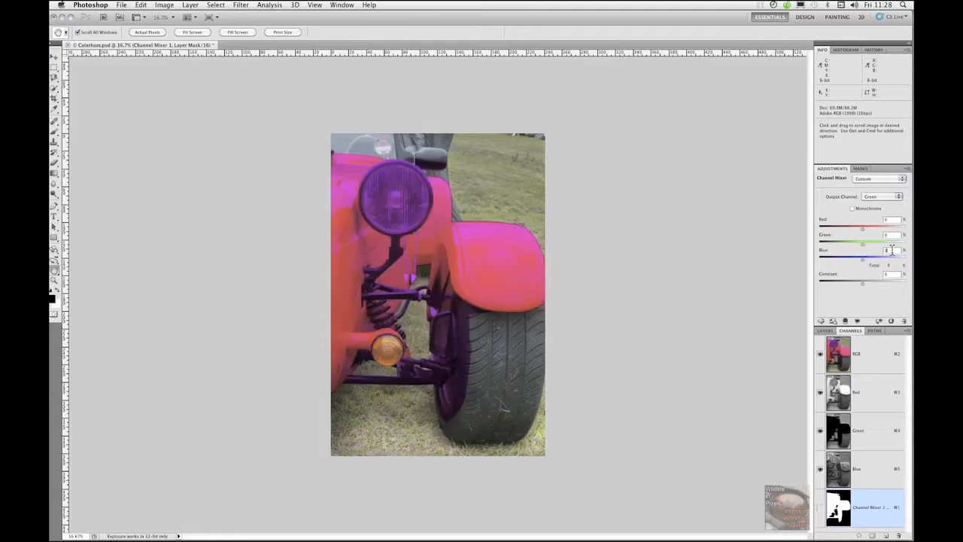
pyautogui.write('100')
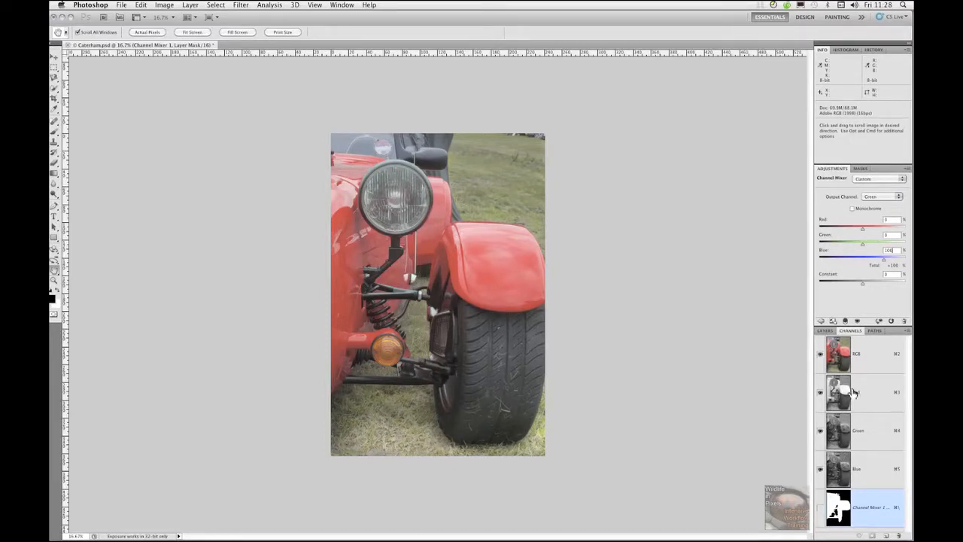
# Step: Switch the Channel Mixer's output to the red channel and set Red to 0% and Blue to 100%
pyautogui.click(898, 197)
pyautogui.click(868, 190)
pyautogui.moveTo(897, 219); pyautogui.dragTo(874, 228)
pyautogui.write('0')
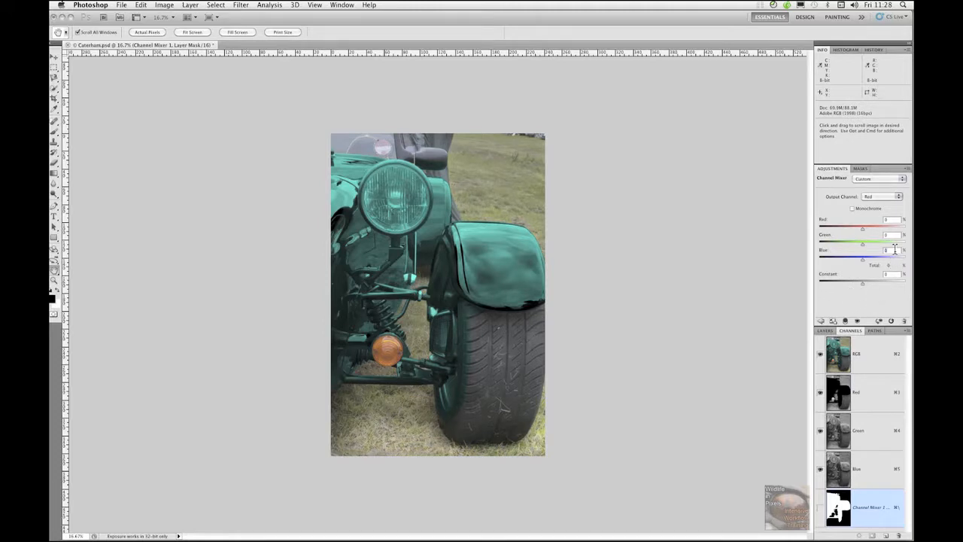
pyautogui.moveTo(895, 249); pyautogui.dragTo(875, 263)
pyautogui.write('100')
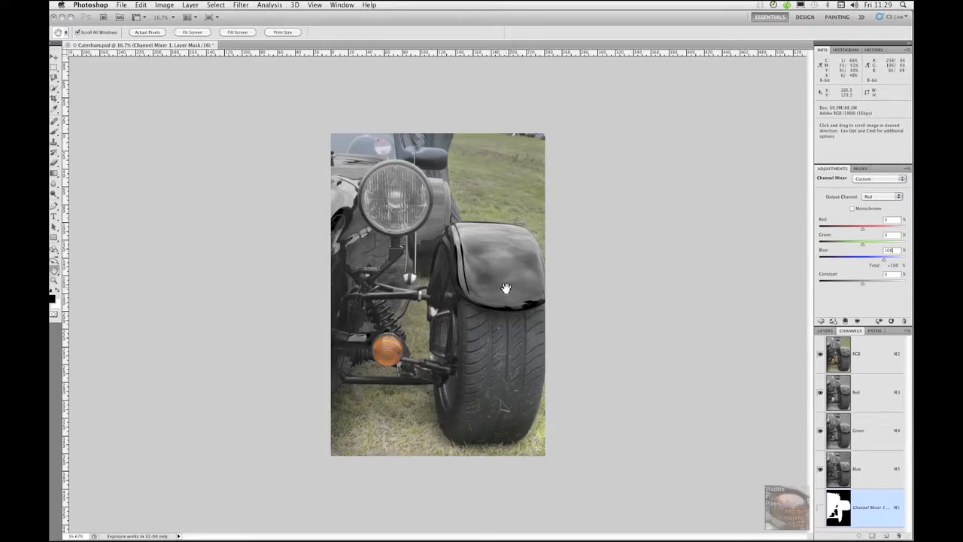
# Step: In the red output channel, set Red to 100% and Blue to 0%
pyautogui.click(891, 220)
pyautogui.hotkey('shift', 'Up')
pyautogui.write('0')
pyautogui.press('Tab')
pyautogui.press('Tab')
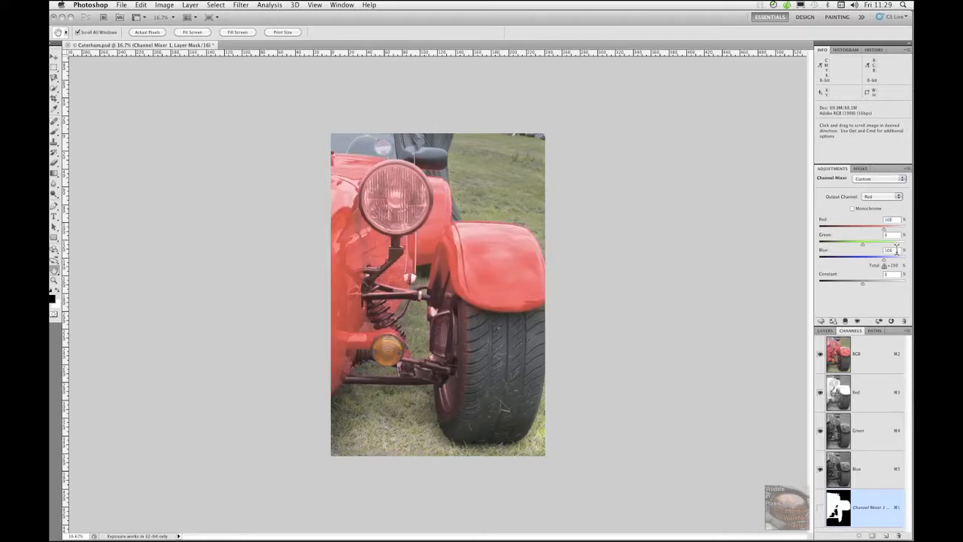
pyautogui.write('0')
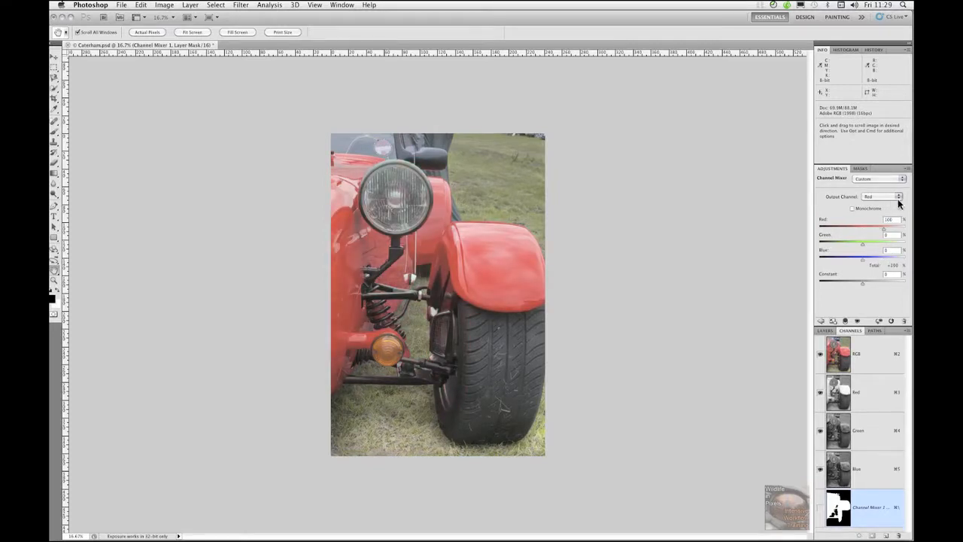
# Step: Switch to the green output channel and set its Blue contribution to 0% and Red to 100%
pyautogui.click(898, 198)
pyautogui.click(871, 204)
pyautogui.doubleClick(898, 248)
pyautogui.write('0')
pyautogui.click(892, 219)
pyautogui.press('Up')
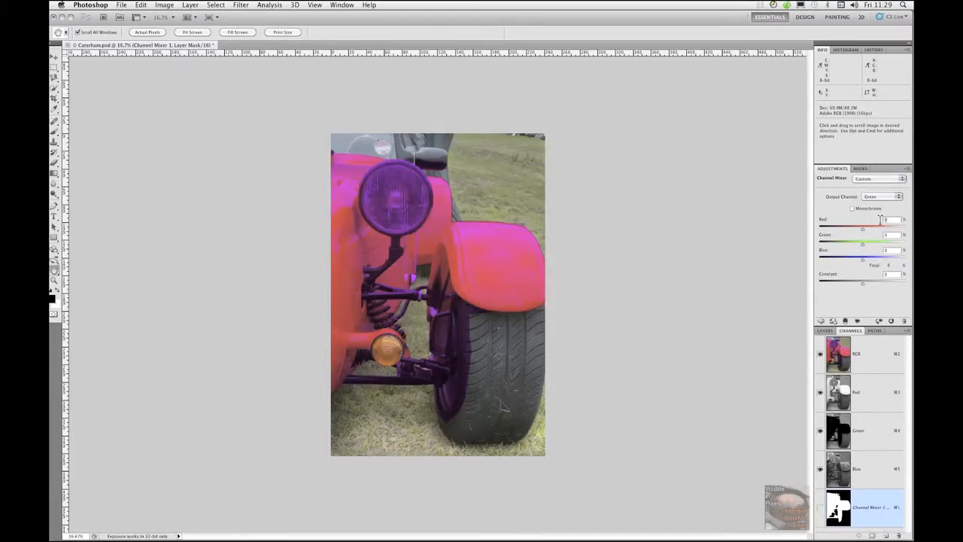
pyautogui.write('00')
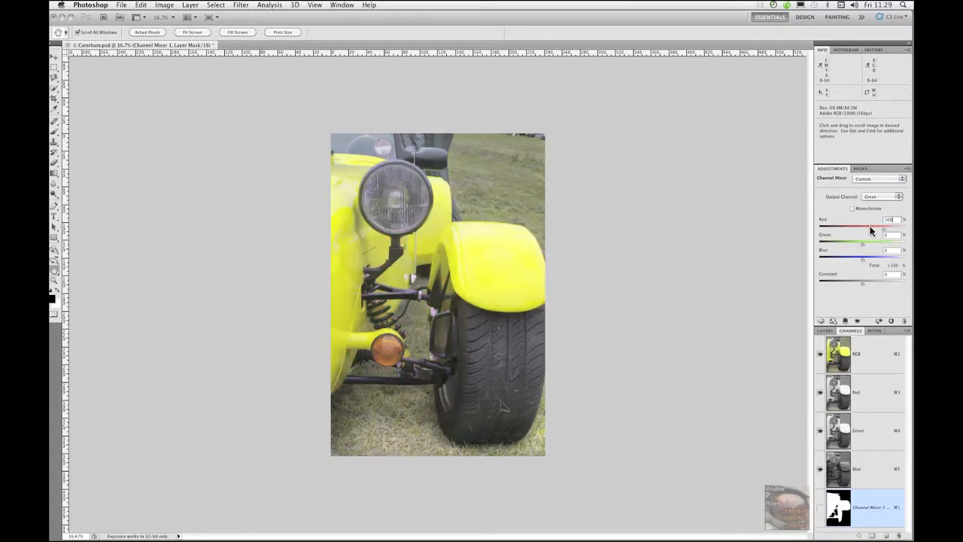
# Step: Switch to the blue output channel and set its Blue contribution to 0% and Red to 100%
pyautogui.click(898, 201)
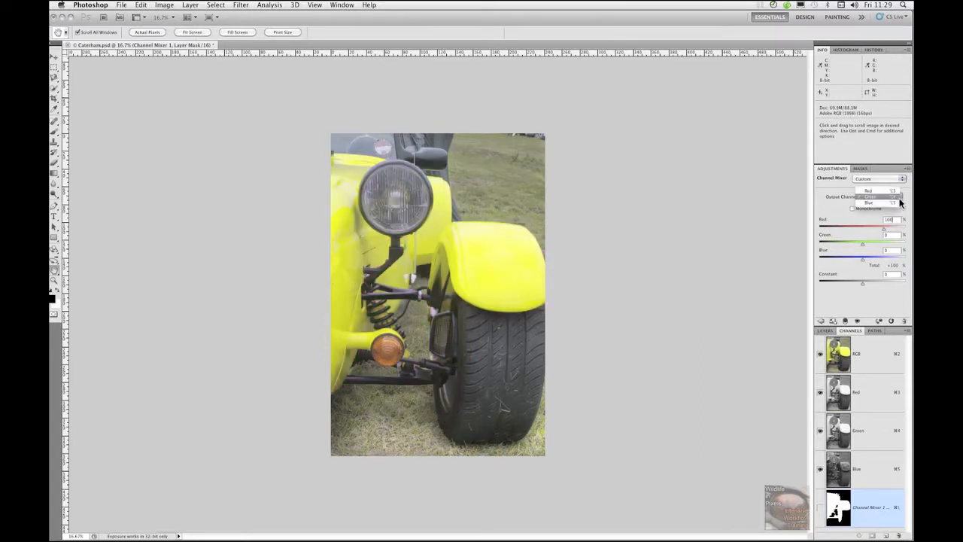
pyautogui.click(875, 203)
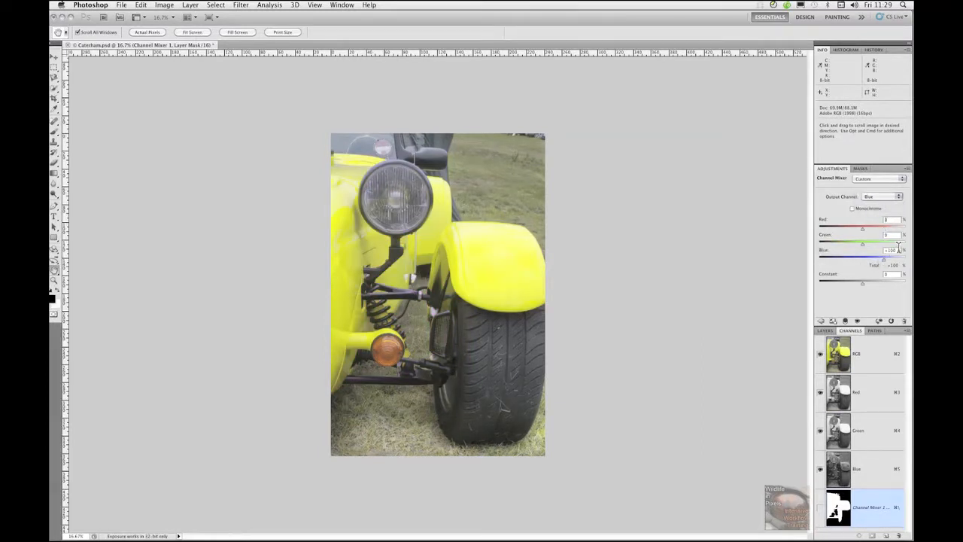
pyautogui.moveTo(871, 260); pyautogui.dragTo(863, 260)
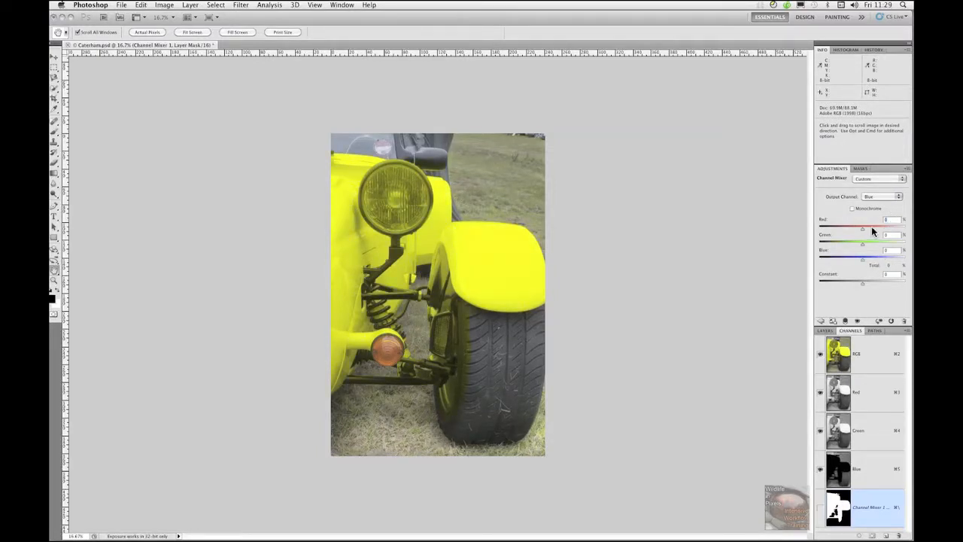
pyautogui.write('100')
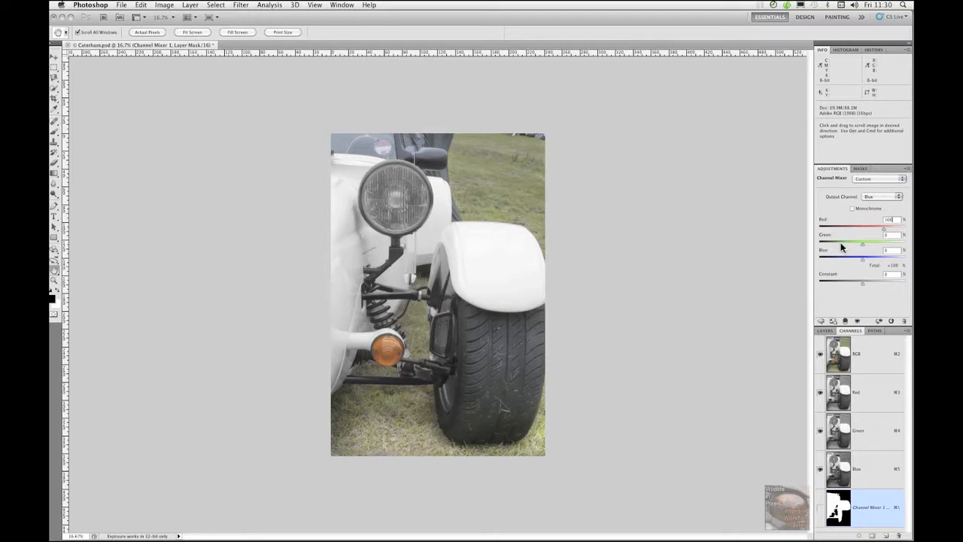
# Step: Reset the Channel Mixer to its defaults and give the red output channel 0% Red and 100% Blue
pyautogui.click(891, 321)
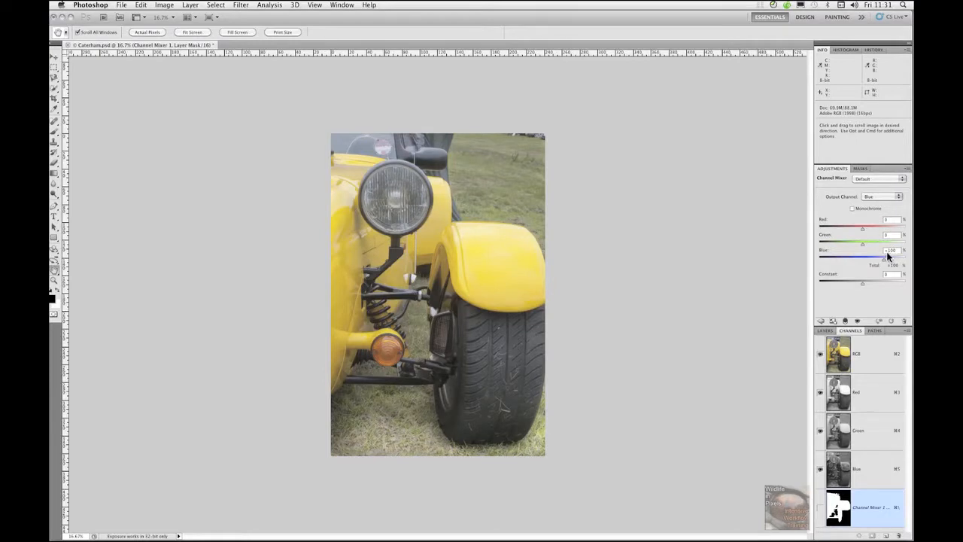
pyautogui.click(898, 196)
pyautogui.click(871, 192)
pyautogui.click(897, 197)
pyautogui.click(873, 191)
pyautogui.doubleClick(892, 220)
pyautogui.write('0')
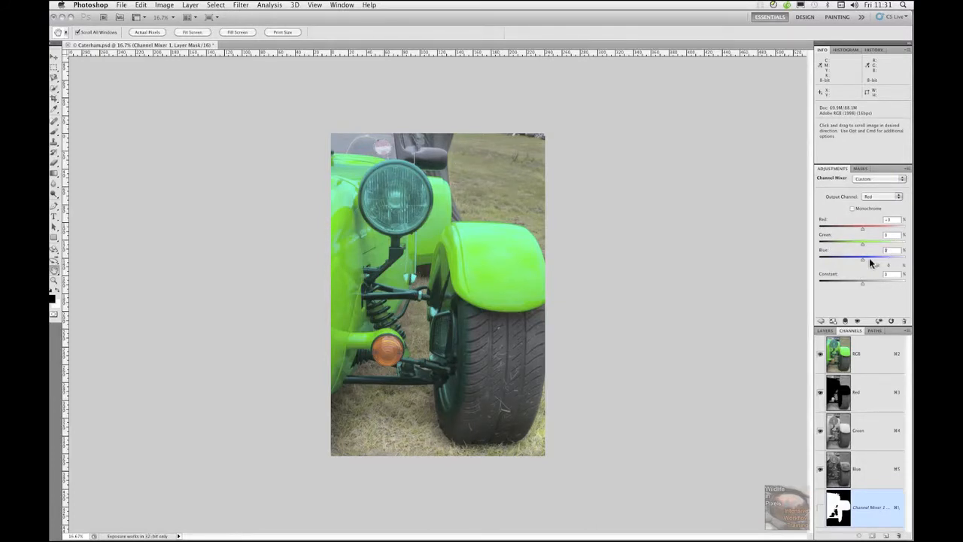
pyautogui.write('100')
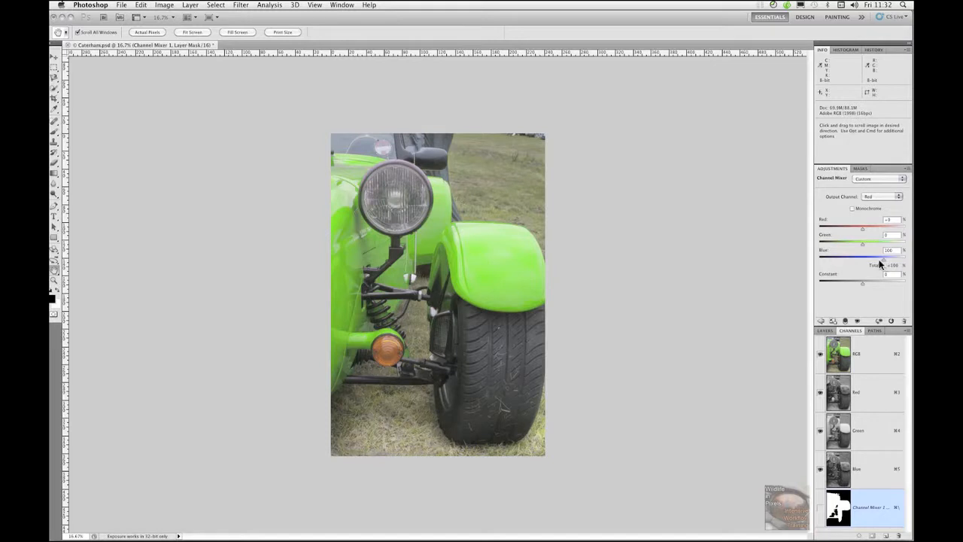
# Step: Switch to the green output channel and set Green to 0% and Blue to 100%
pyautogui.click(899, 197)
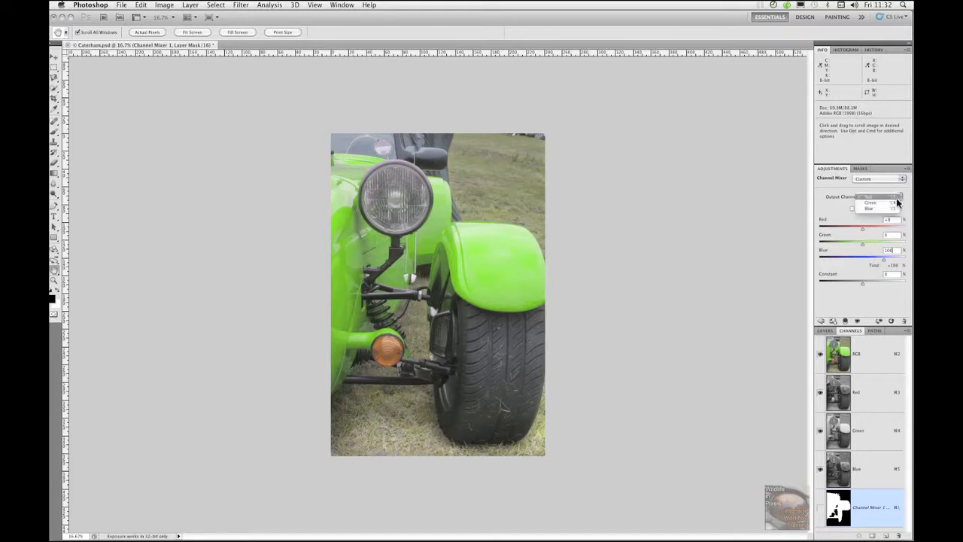
pyautogui.click(873, 203)
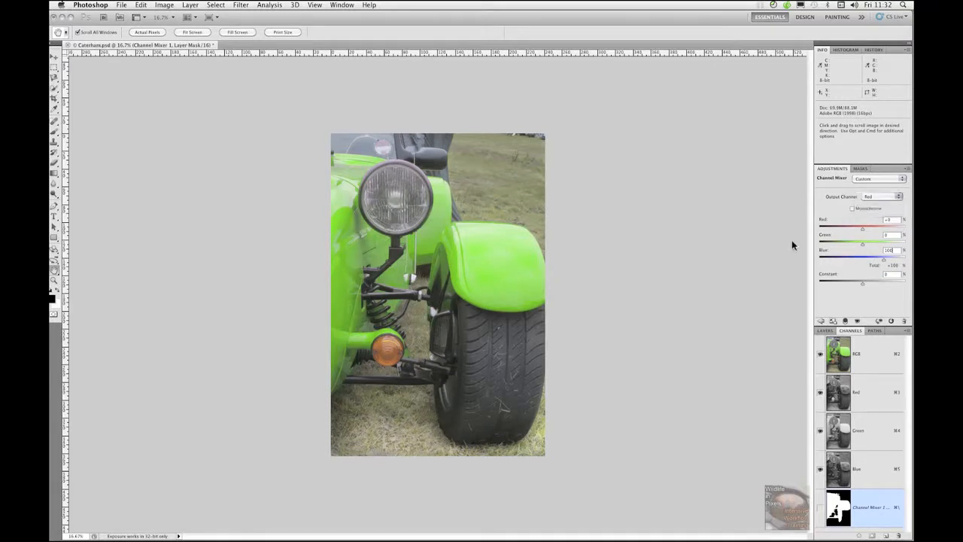
pyautogui.doubleClick(890, 235)
pyautogui.write('0')
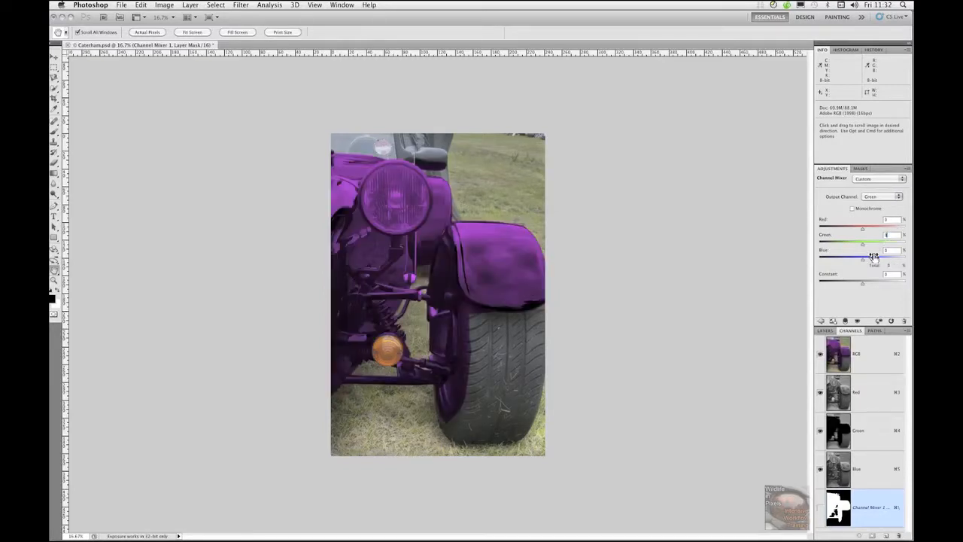
pyautogui.moveTo(894, 249); pyautogui.dragTo(873, 258)
pyautogui.write('100')
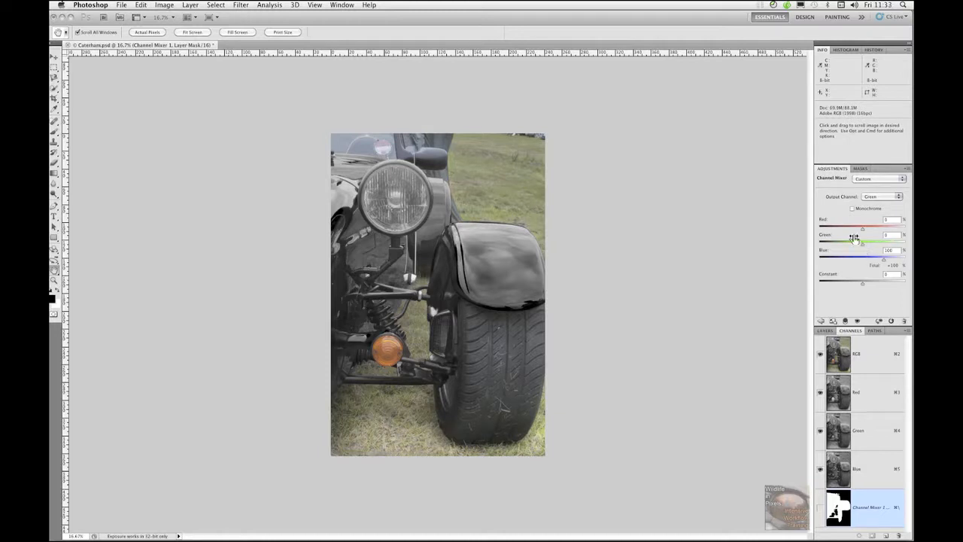
# Step: Switch to the blue output channel and replace its Blue contribution with 100% Red, setting Blue to 0%
pyautogui.click(898, 198)
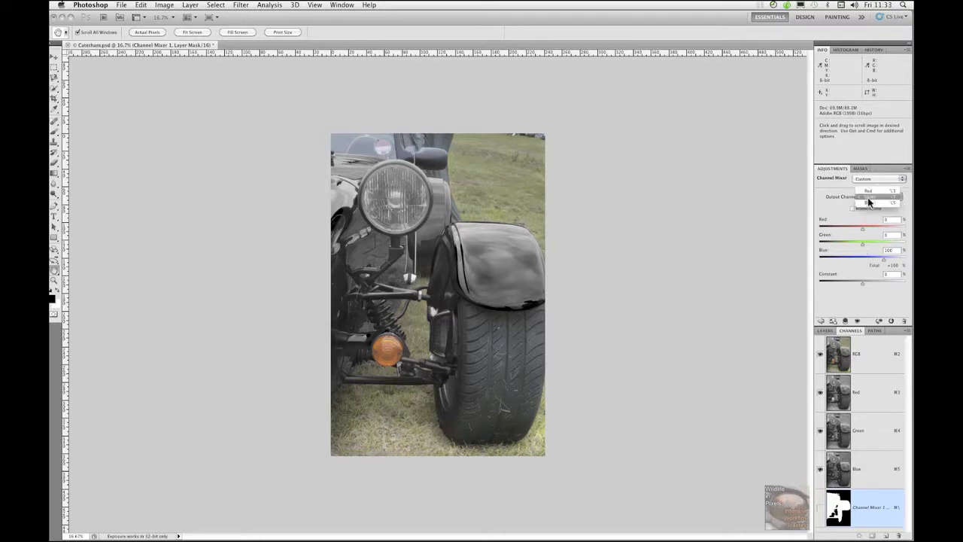
pyautogui.click(869, 204)
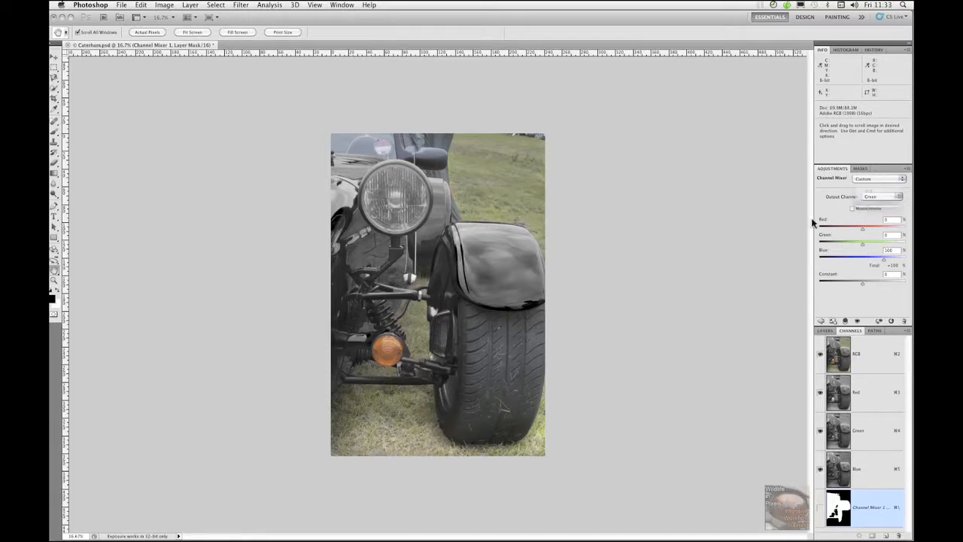
pyautogui.doubleClick(898, 249)
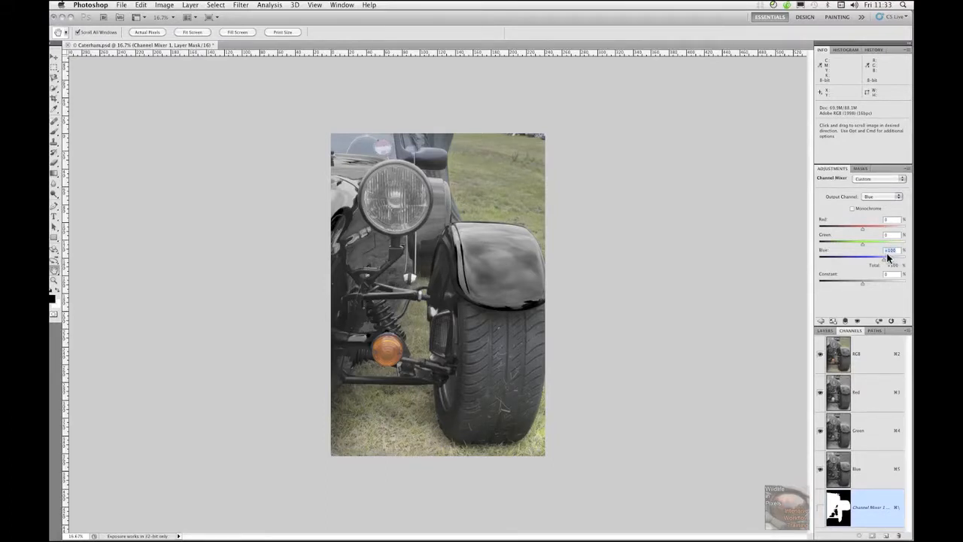
pyautogui.write('0')
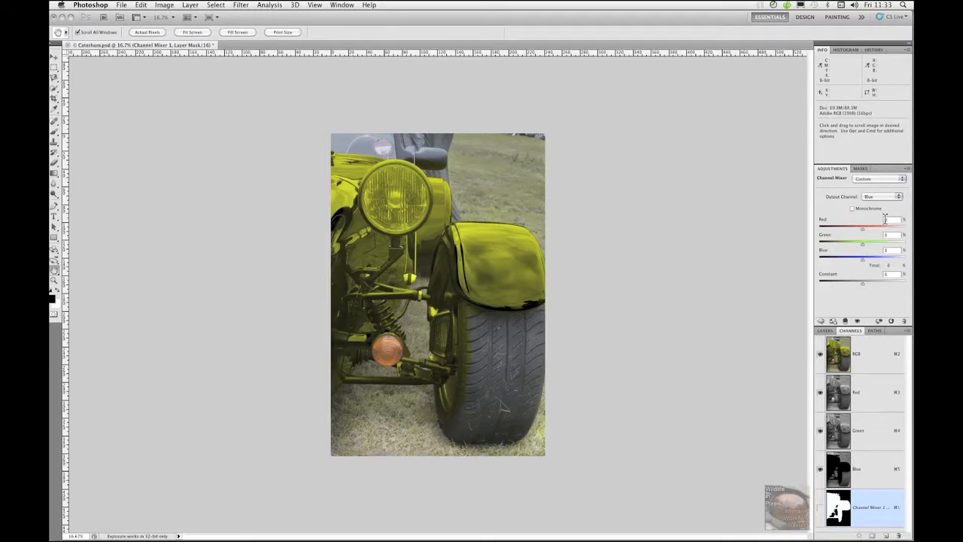
pyautogui.write('100')
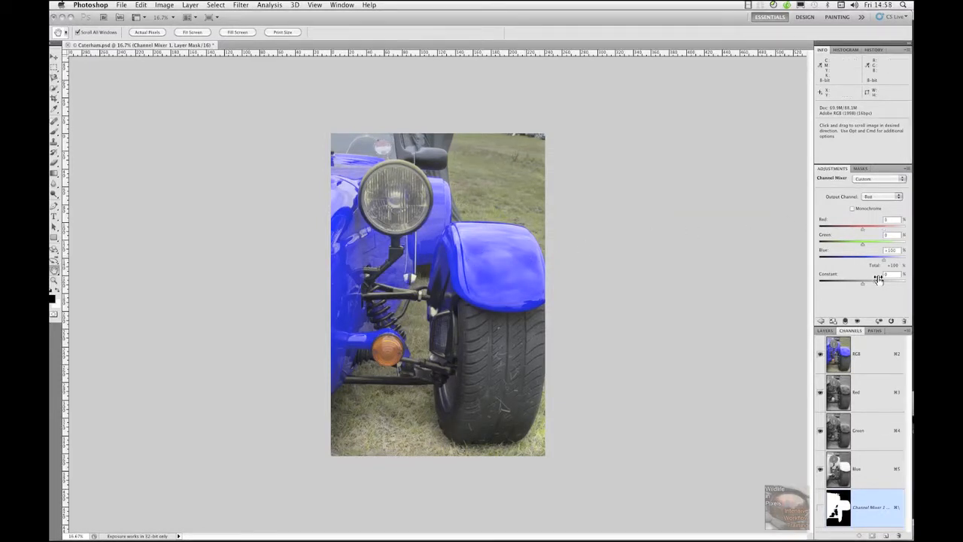
# Step: Switch to the green output channel and set Blue to 0% and Green to 100%
pyautogui.click(897, 198)
pyautogui.click(870, 202)
pyautogui.moveTo(897, 250); pyautogui.dragTo(860, 263)
pyautogui.write('0')
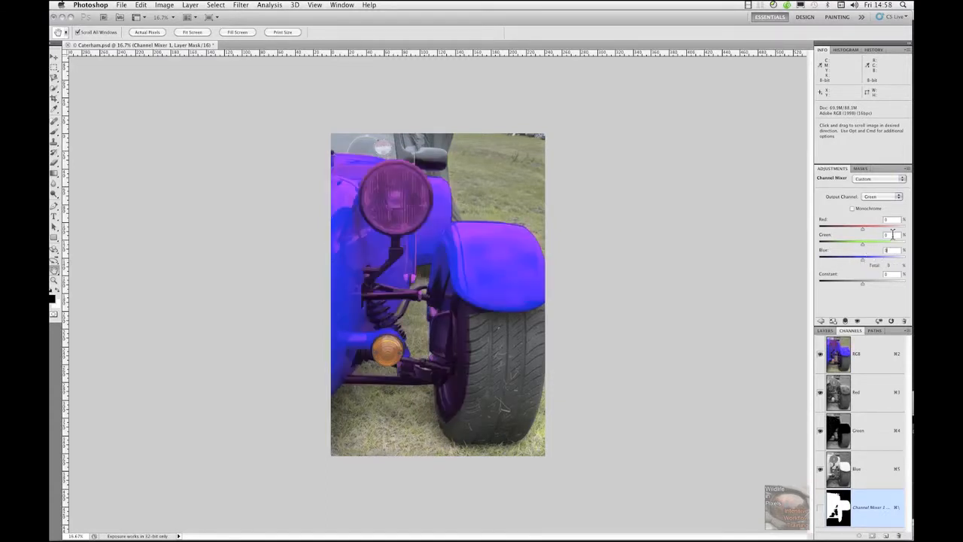
pyautogui.moveTo(893, 235); pyautogui.dragTo(865, 256)
pyautogui.write('100')
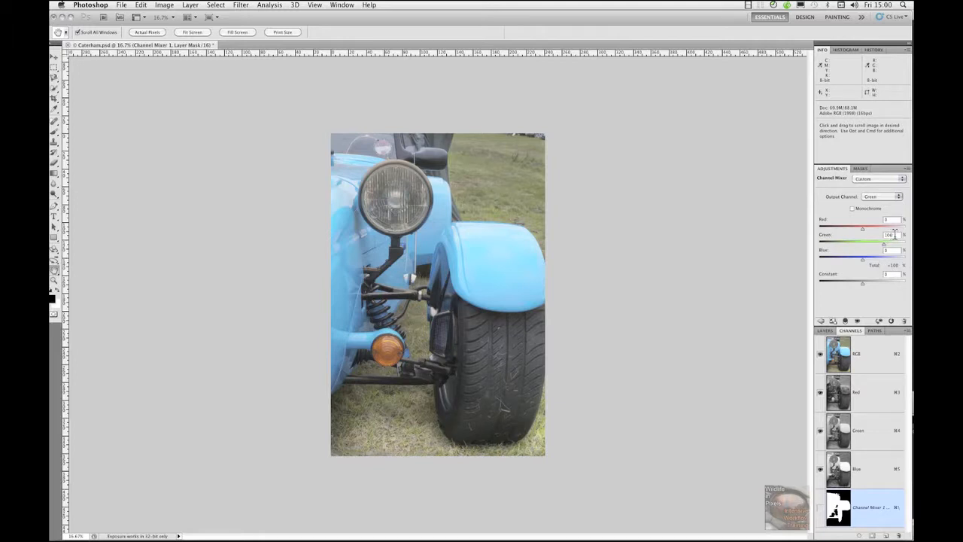
# Step: Split the green output channel evenly by setting Green to 50% and Red to 50%
pyautogui.moveTo(888, 235); pyautogui.dragTo(896, 235)
pyautogui.write('10')
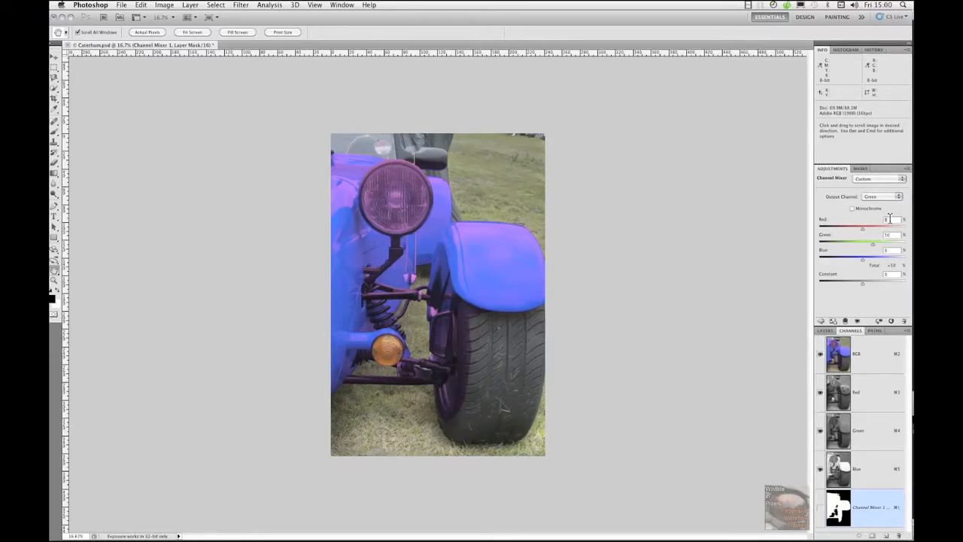
pyautogui.moveTo(860, 229); pyautogui.dragTo(873, 228)
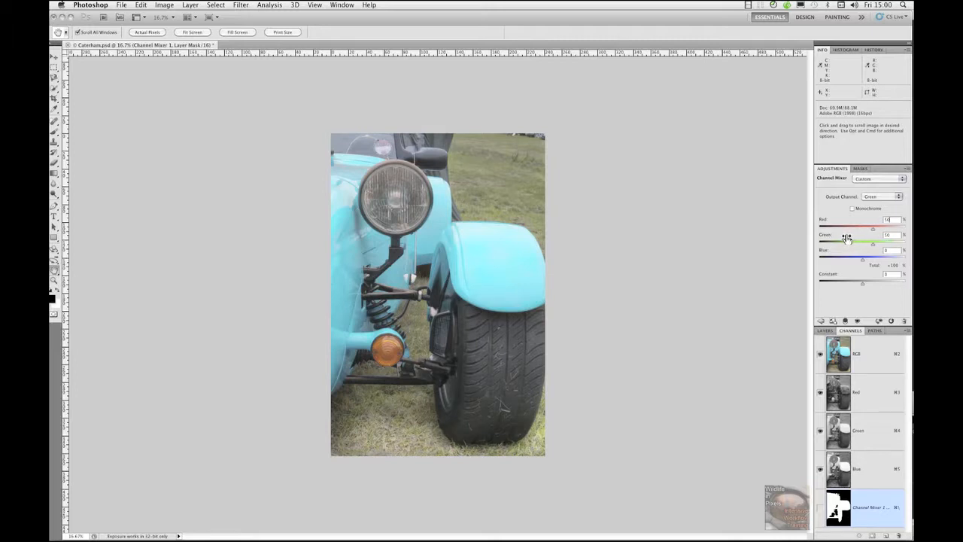
# Step: Change the green output channel's mix to 90% Red and 10% Green
pyautogui.moveTo(893, 219); pyautogui.dragTo(886, 219)
pyautogui.write('90')
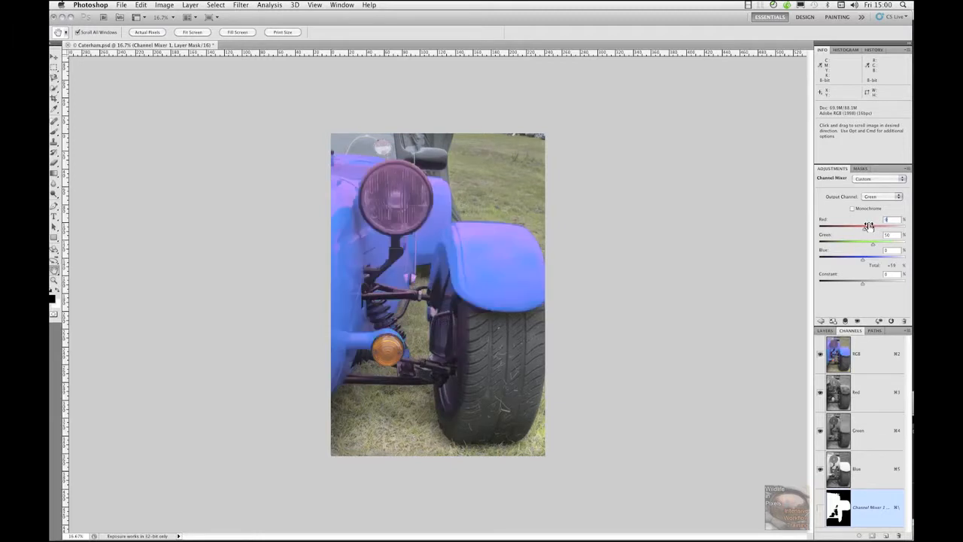
pyautogui.write('10')
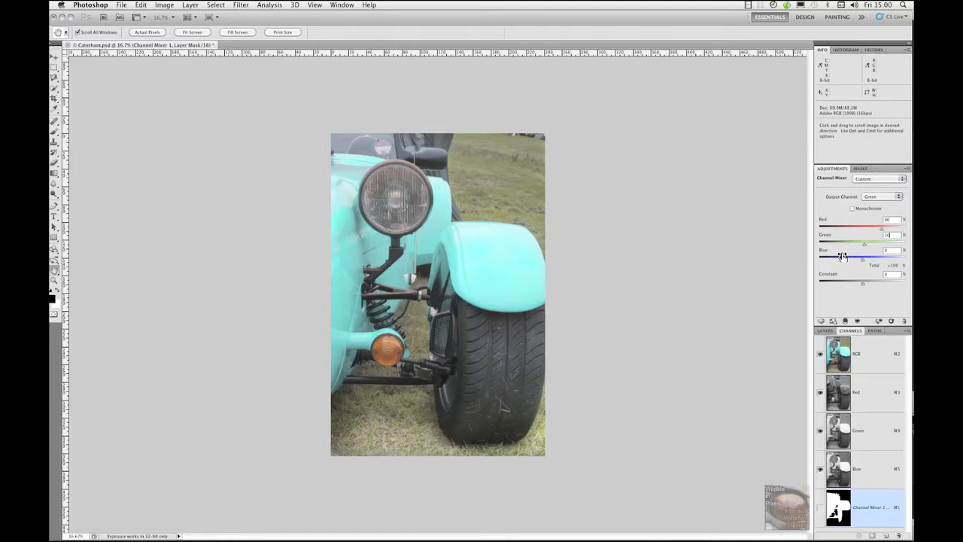
# Step: Switch to the red output channel and split it evenly by setting Blue to 50% and Red to 50%
pyautogui.click(895, 199)
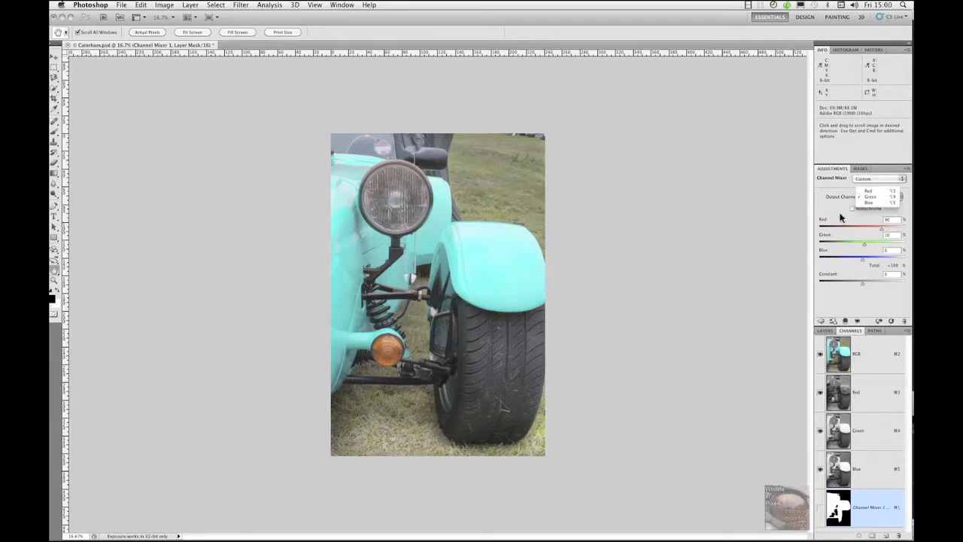
pyautogui.click(872, 192)
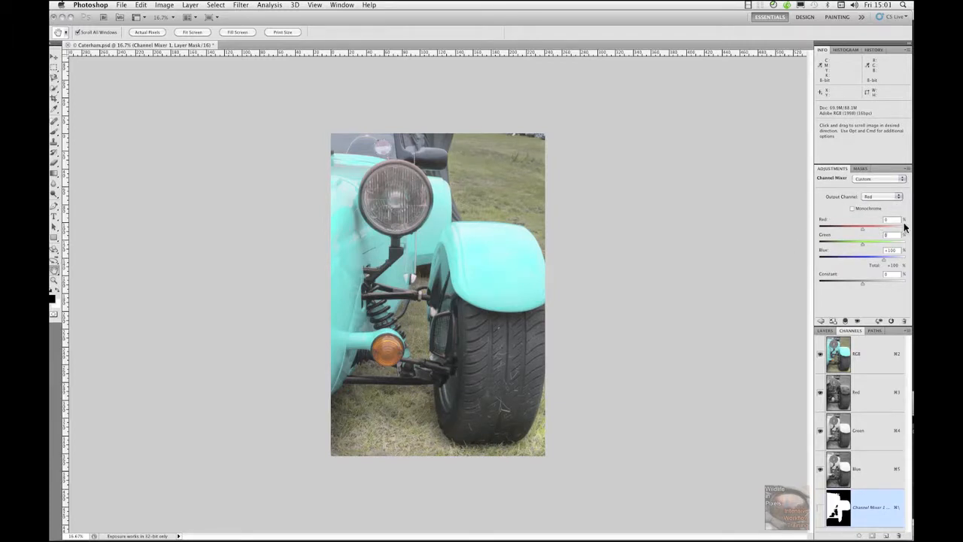
pyautogui.click(892, 249)
pyautogui.write('50')
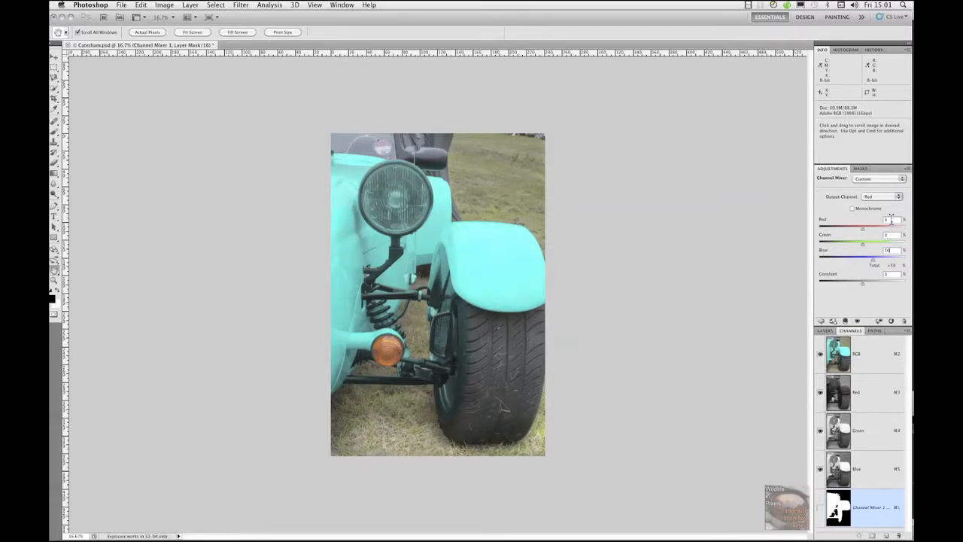
pyautogui.moveTo(893, 220); pyautogui.dragTo(882, 220)
pyautogui.write('50')
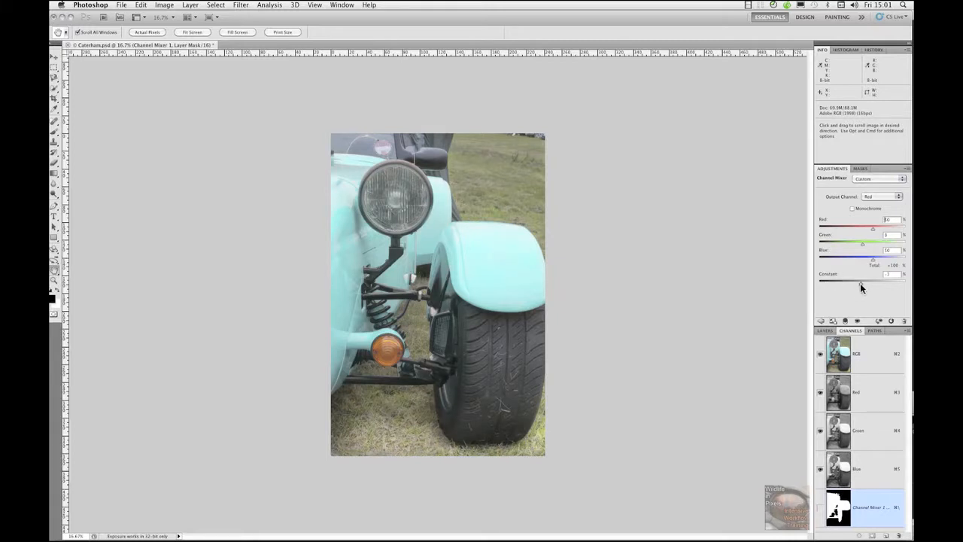
# Step: Try raising the red output channel's Constant well above zero, and return it to 0%
pyautogui.moveTo(861, 283)
pyautogui.mouseDown()
pyautogui.moveTo(877, 284)
pyautogui.moveTo(849, 286)
pyautogui.moveTo(877, 286)
pyautogui.mouseUp()
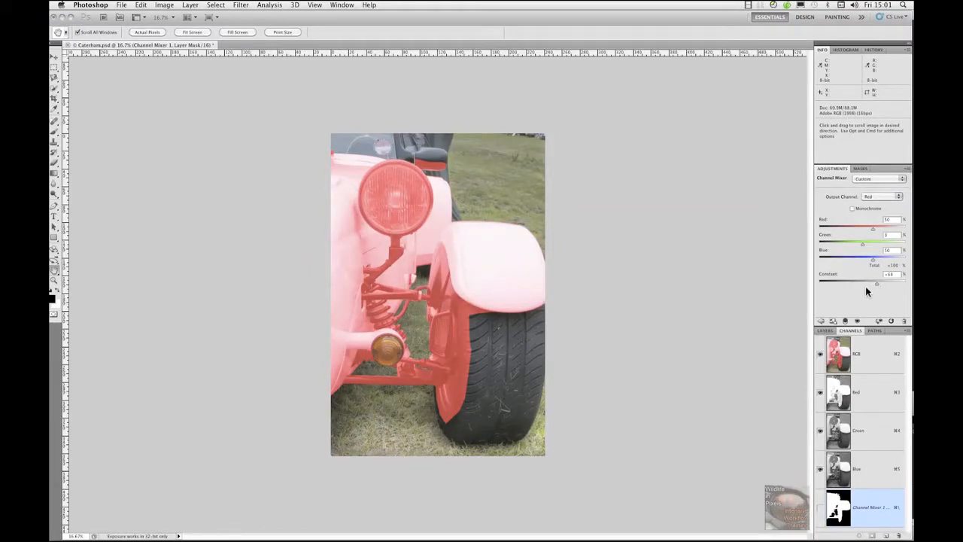
pyautogui.doubleClick(826, 276)
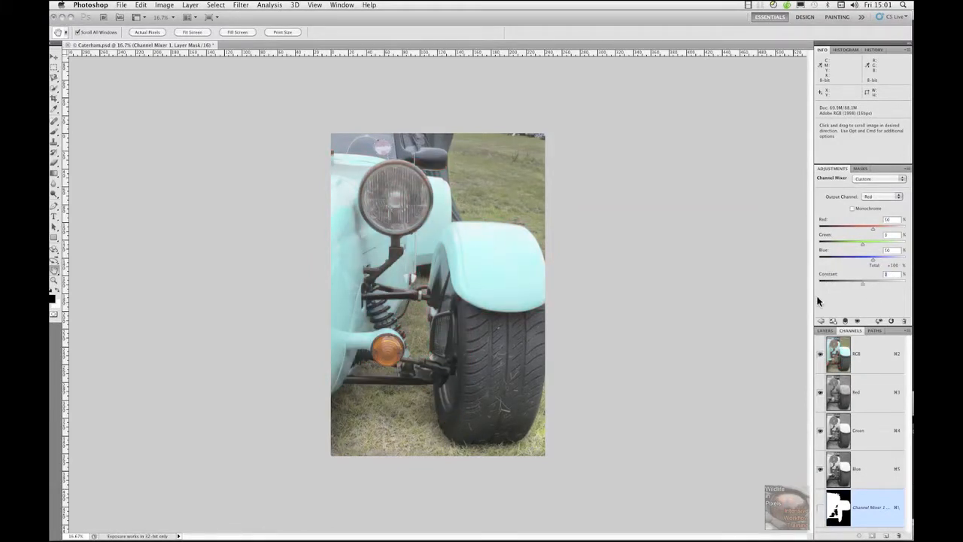
# Step: Try the Monochrome option on the masked bodywork, turn it off, and reset the Channel Mixer adjustment to its defaults
pyautogui.click(851, 209)
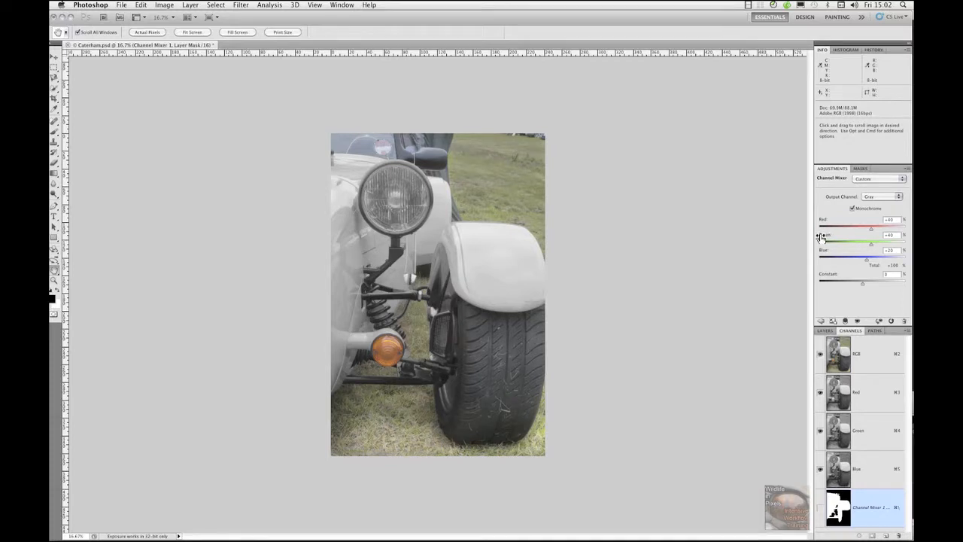
pyautogui.click(852, 209)
pyautogui.click(891, 321)
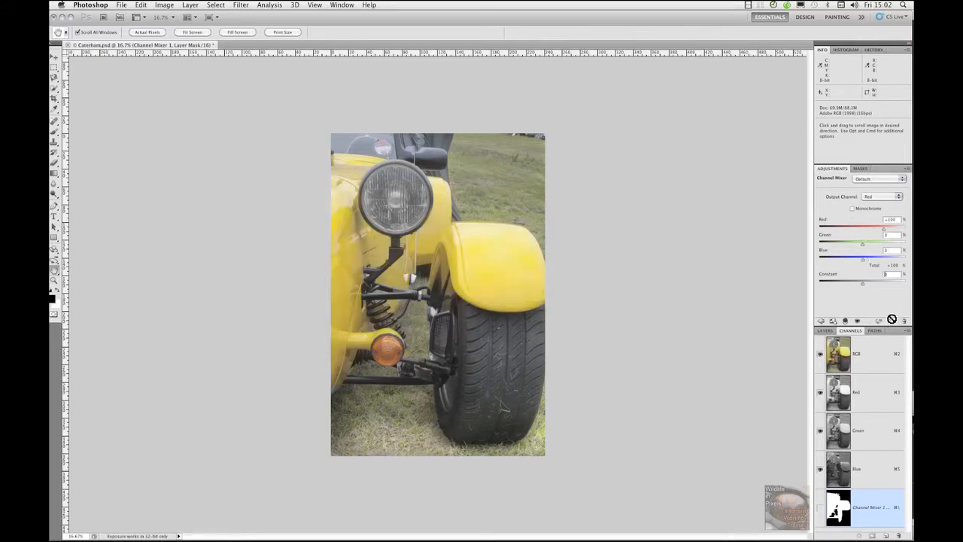